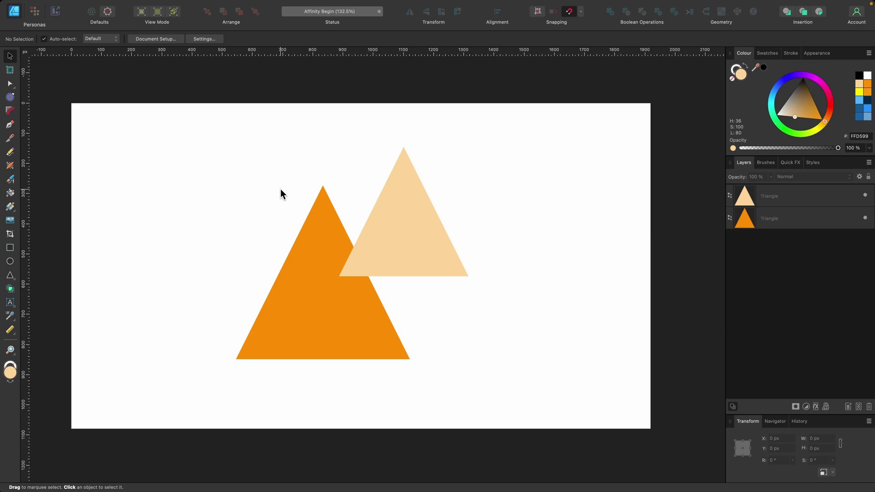
Inspect the peach and orange triangles by selecting each one in turn.
scroll(321, 190, left, 2)
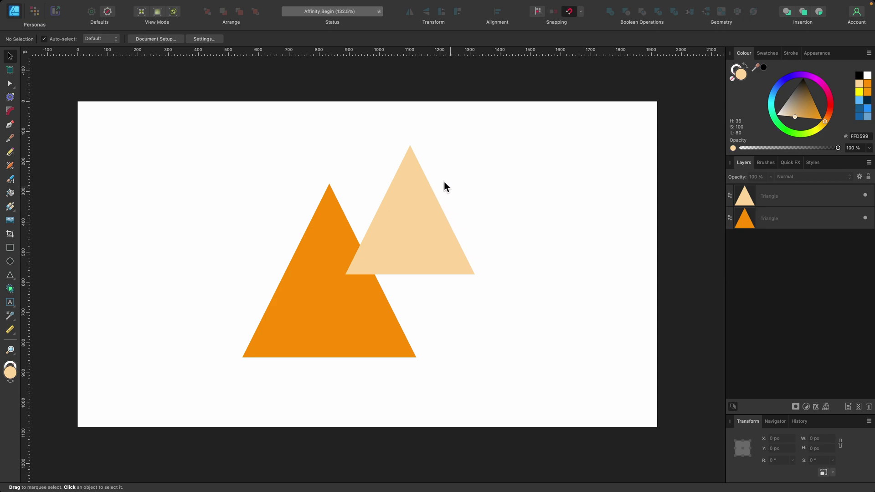
click(434, 263)
alt+click(417, 257)
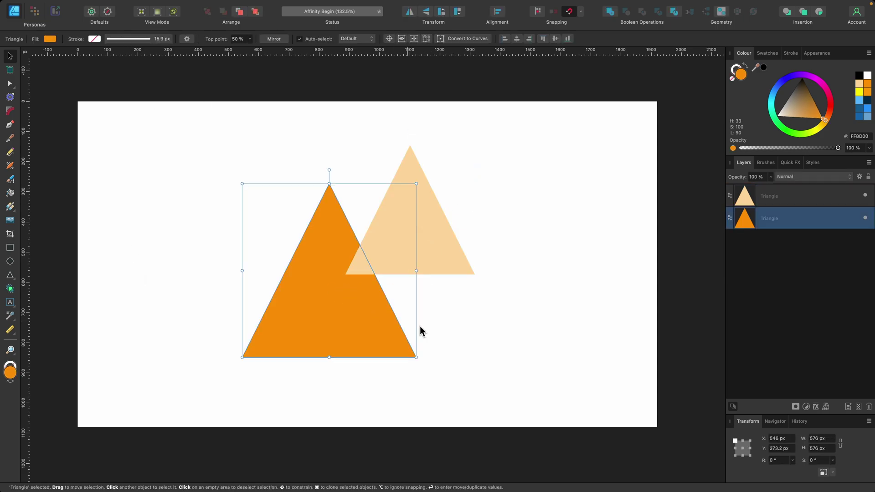
scroll(443, 337, down, 5)
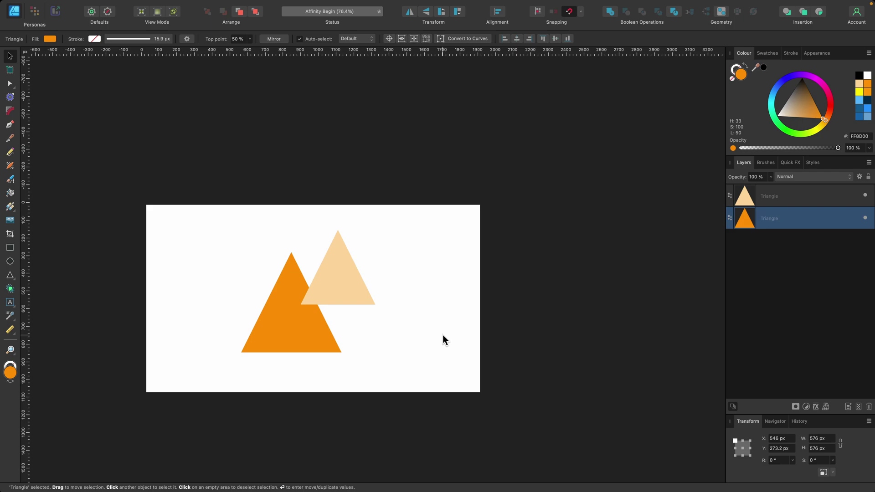
click(357, 296)
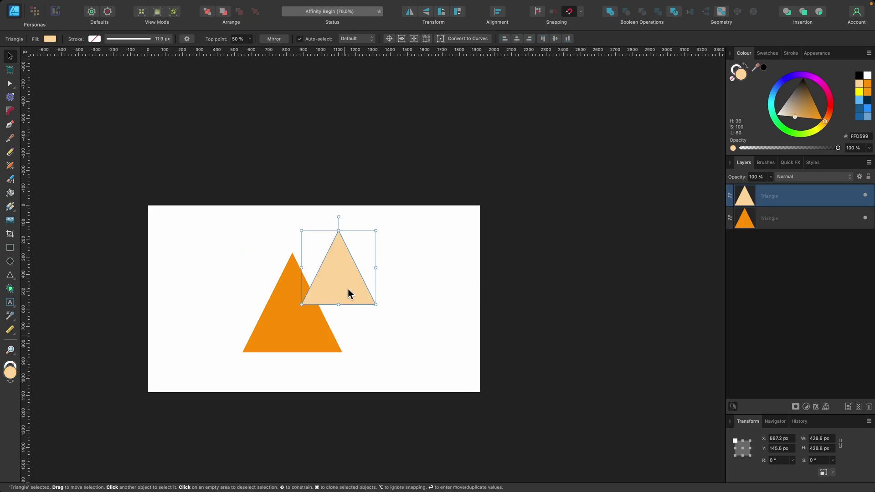
scroll(389, 284, down, 2)
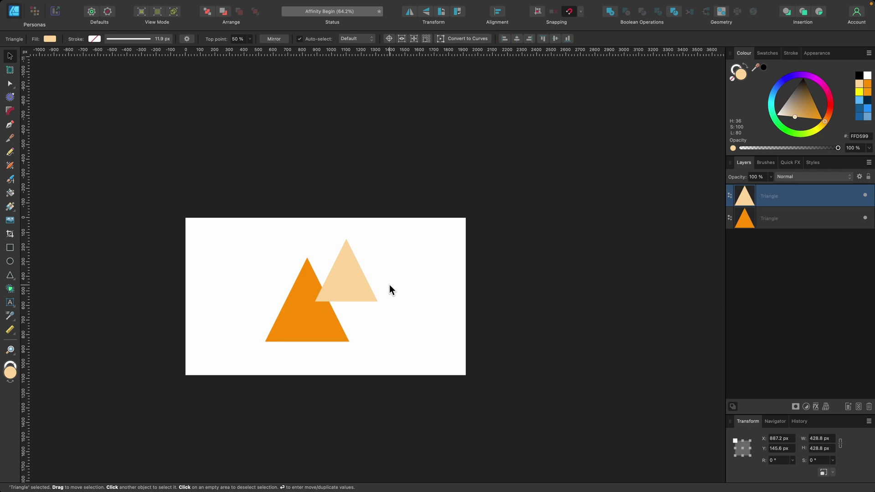
scroll(389, 284, right, 4)
scroll(389, 284, down, 3)
scroll(389, 284, left, 4)
scroll(406, 281, right, 1)
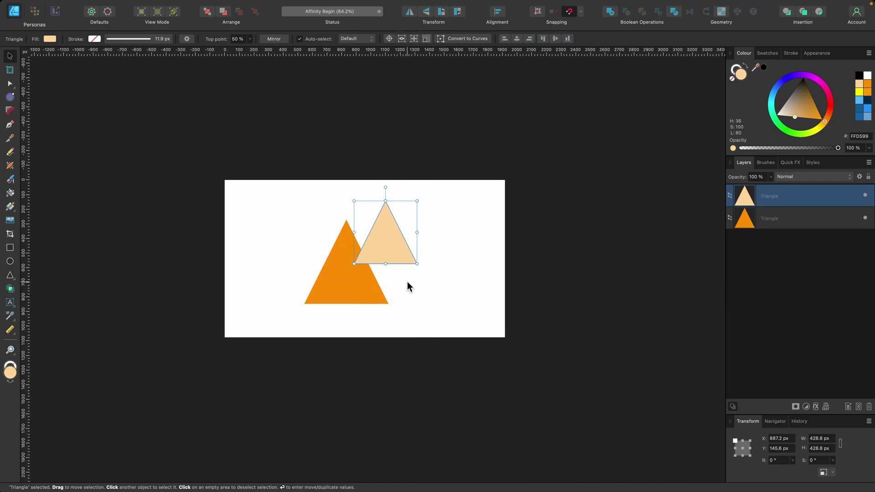
scroll(407, 280, up, 5)
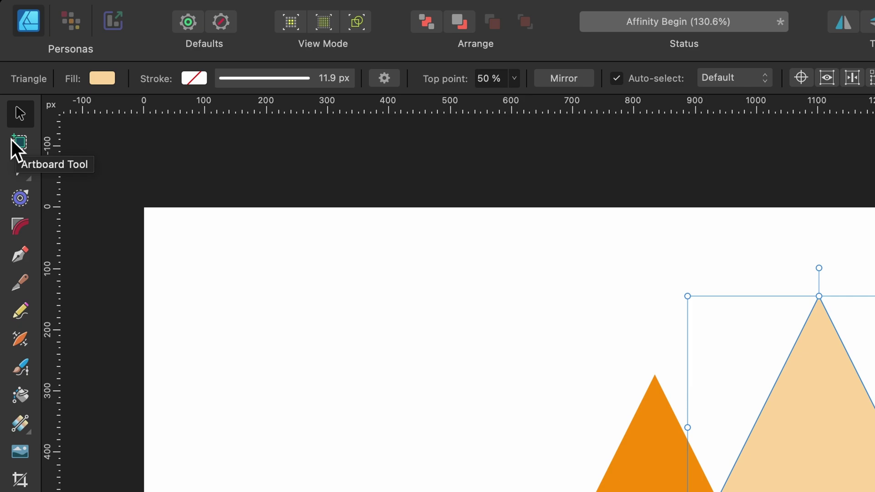
Pick the Artboard Tool with its Size preset set to Document.
click(13, 144)
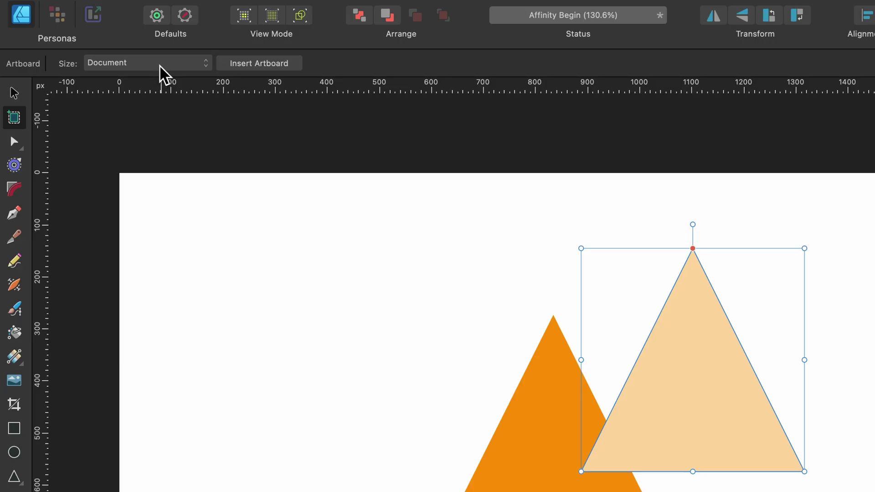
click(94, 40)
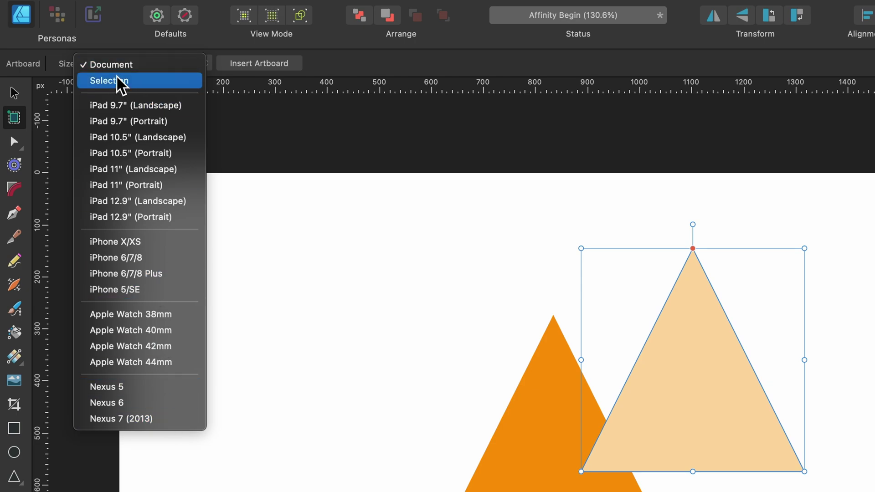
click(145, 66)
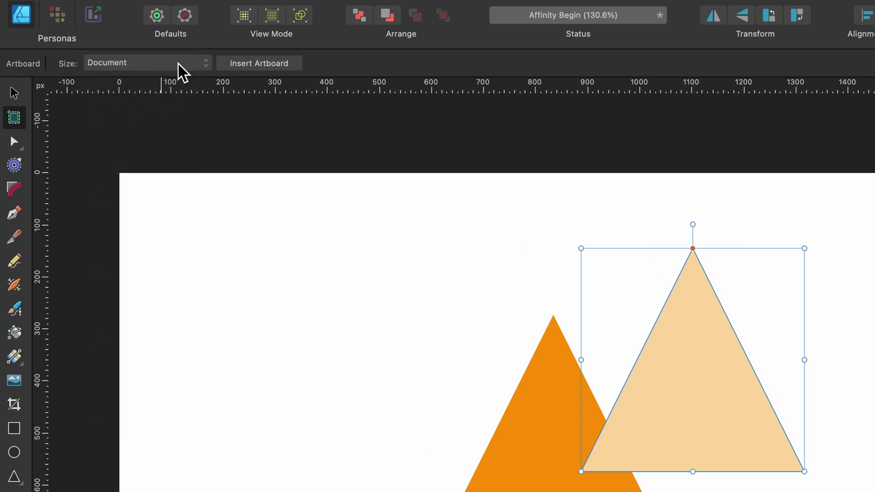
Insert an artboard around the triangles and rename it 'Design 1'.
click(250, 66)
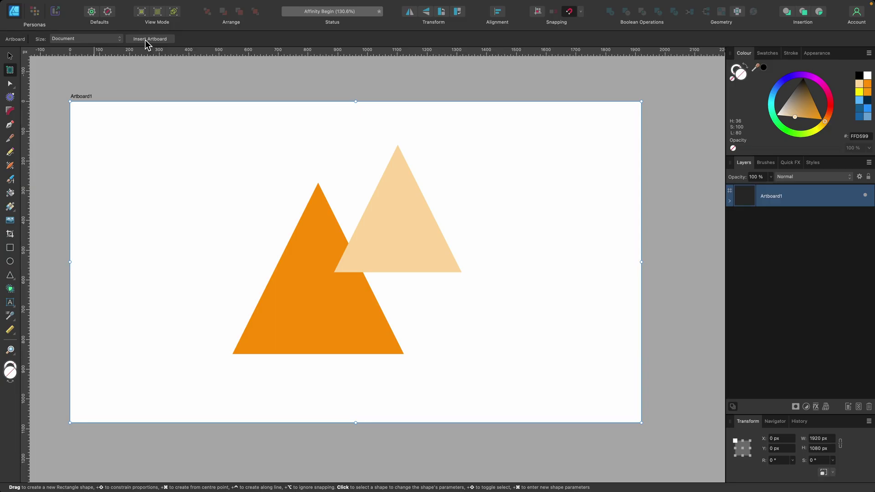
click(9, 56)
scroll(156, 140, down, 3)
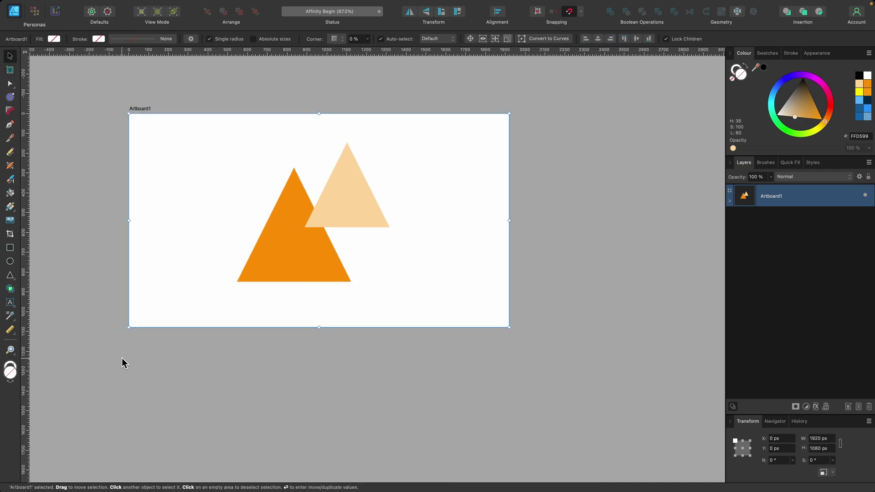
scroll(367, 235, up, 2)
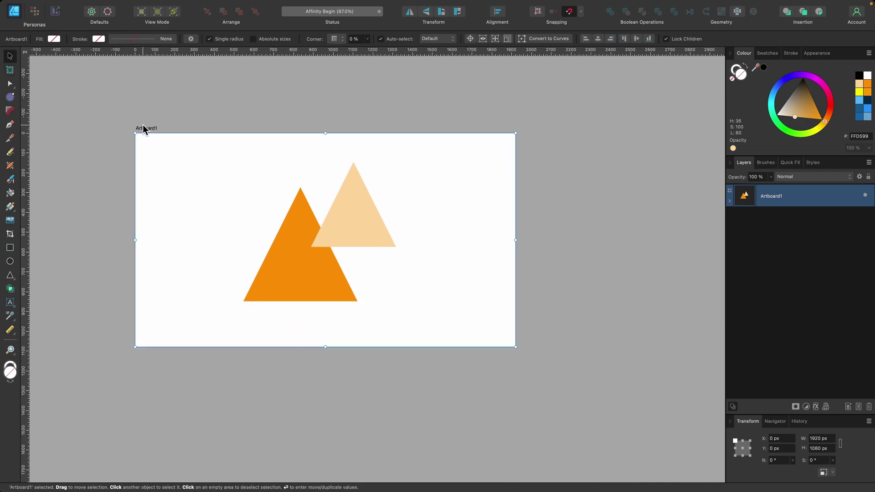
scroll(143, 131, up, 2)
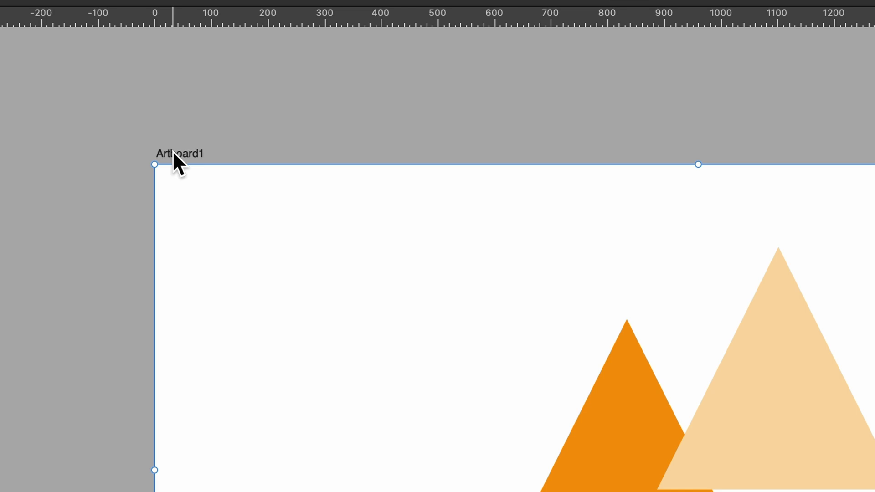
double_click(173, 153)
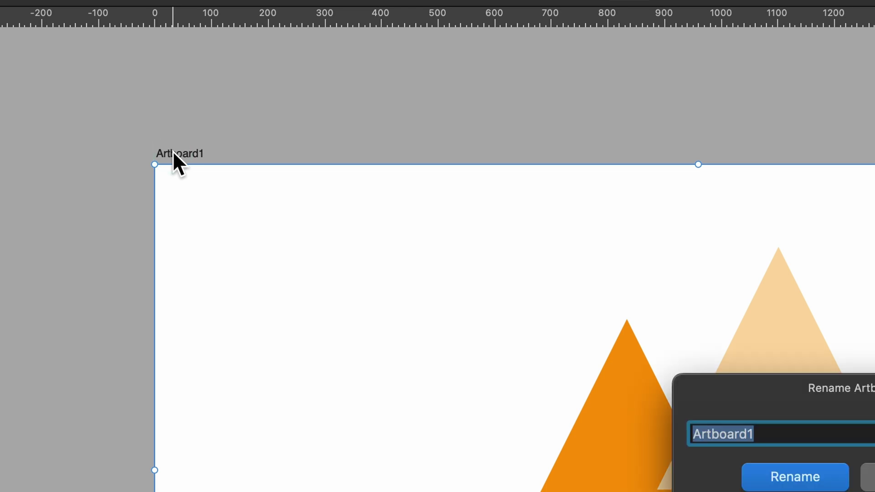
text(Design 1)
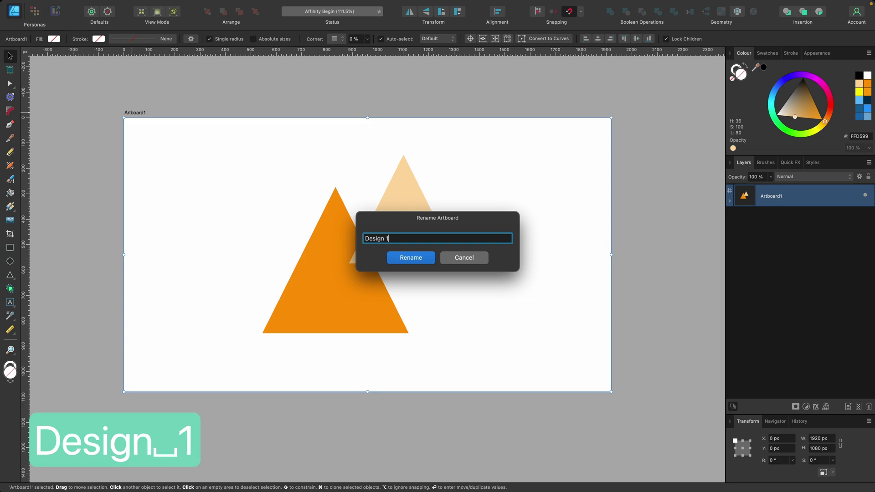
key(Return)
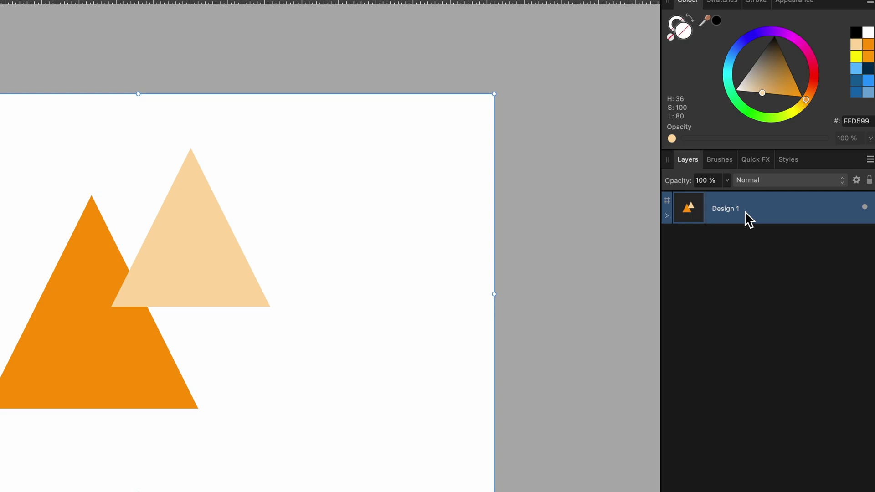
Check the peach and orange triangle layers inside Design 1 in the Layers panel.
click(666, 217)
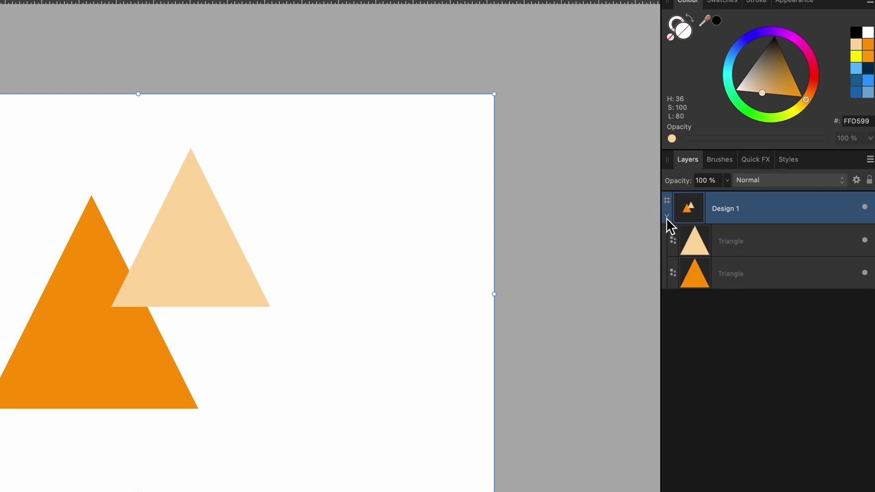
click(740, 237)
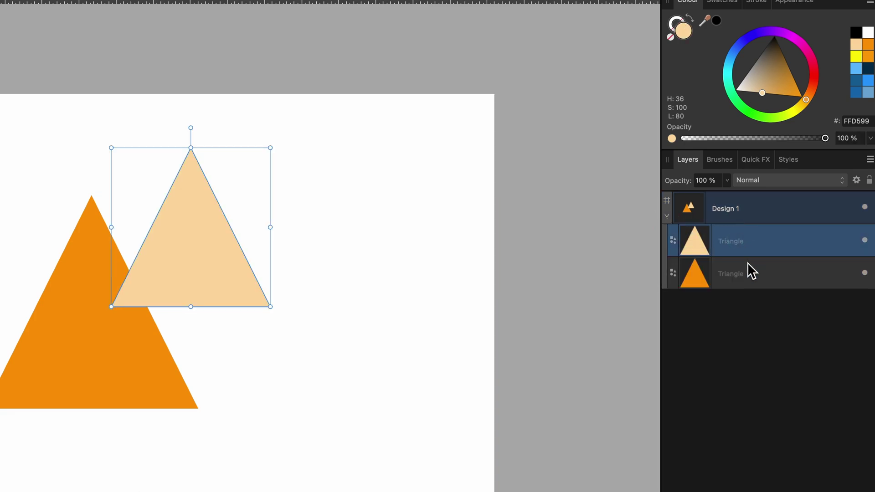
click(748, 269)
click(745, 242)
click(665, 221)
click(666, 217)
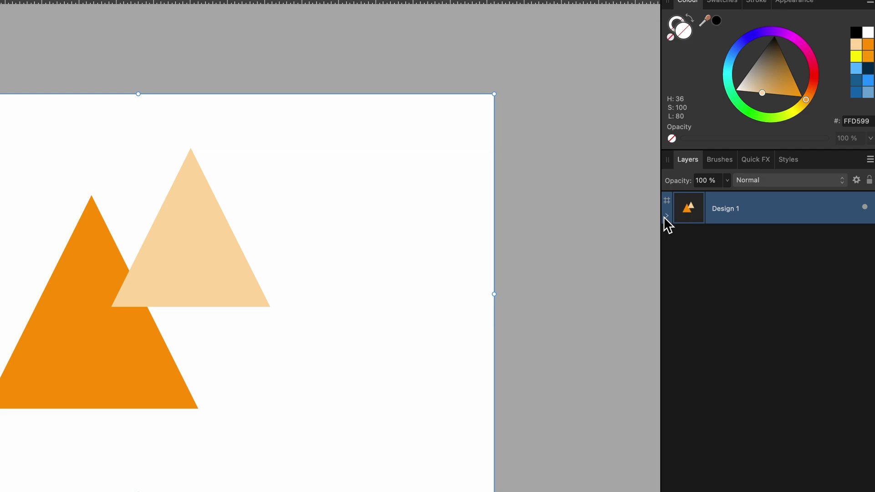
scroll(606, 260, down, 3)
scroll(501, 257, right, 4)
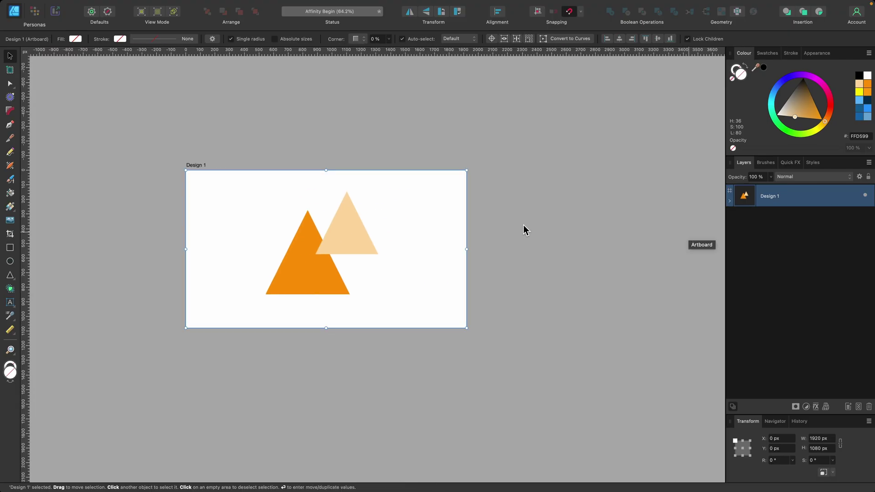
scroll(512, 212, right, 3)
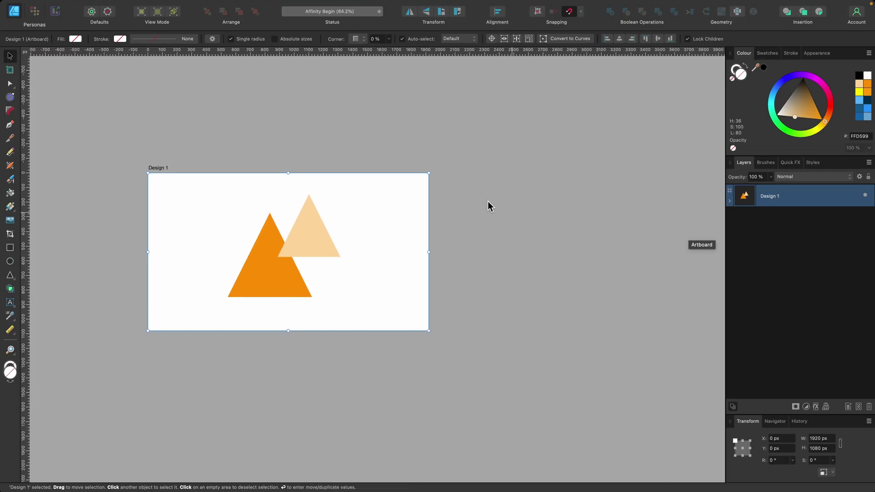
click(10, 71)
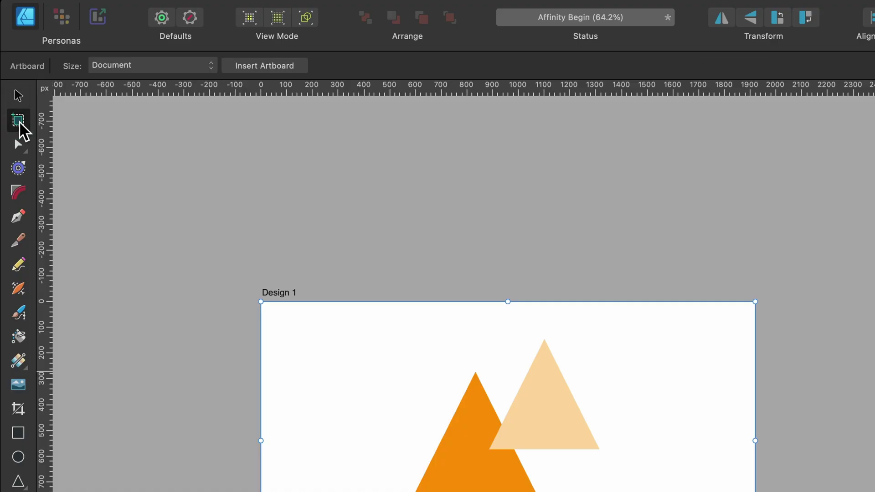
click(272, 62)
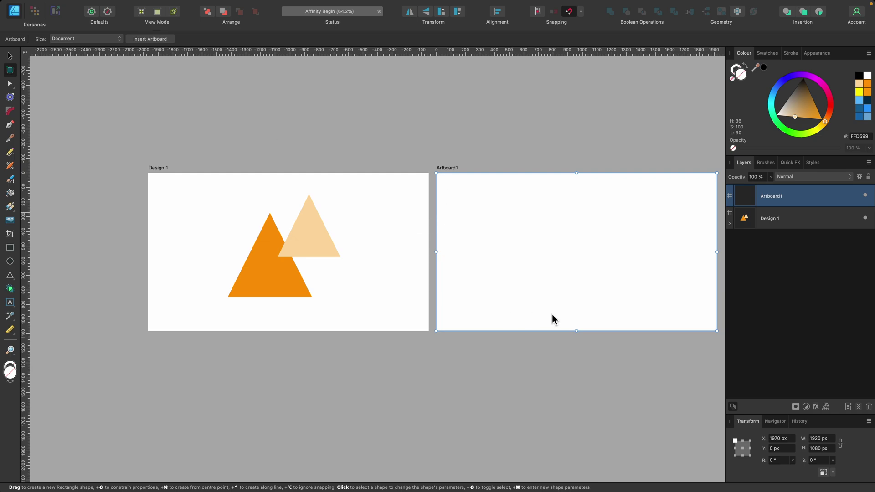
scroll(551, 314, right, 2)
scroll(550, 313, right, 1)
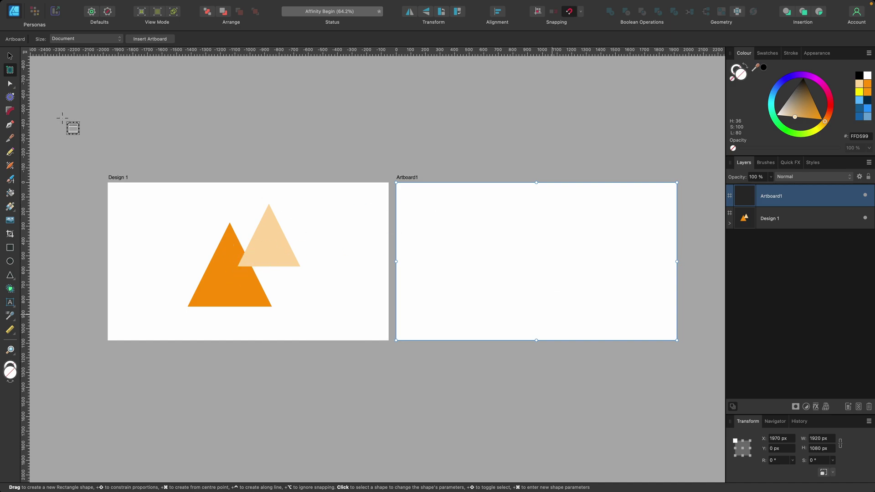
click(10, 56)
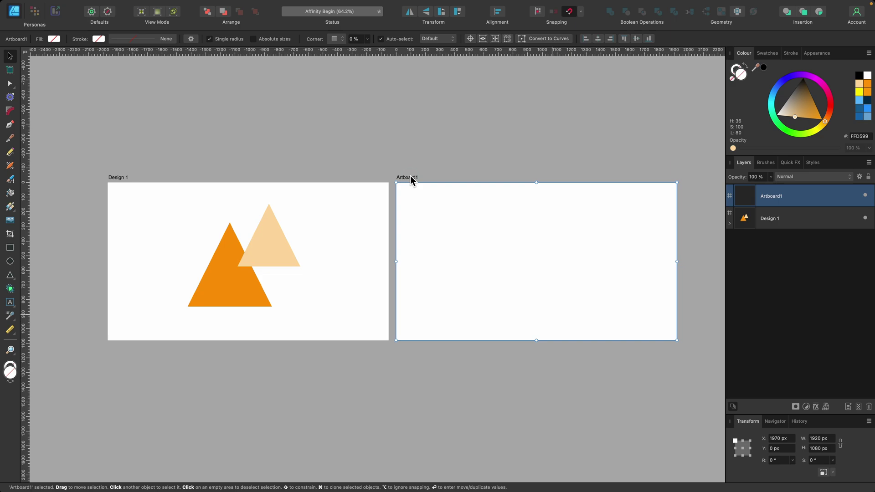
drag(412, 179, 449, 176)
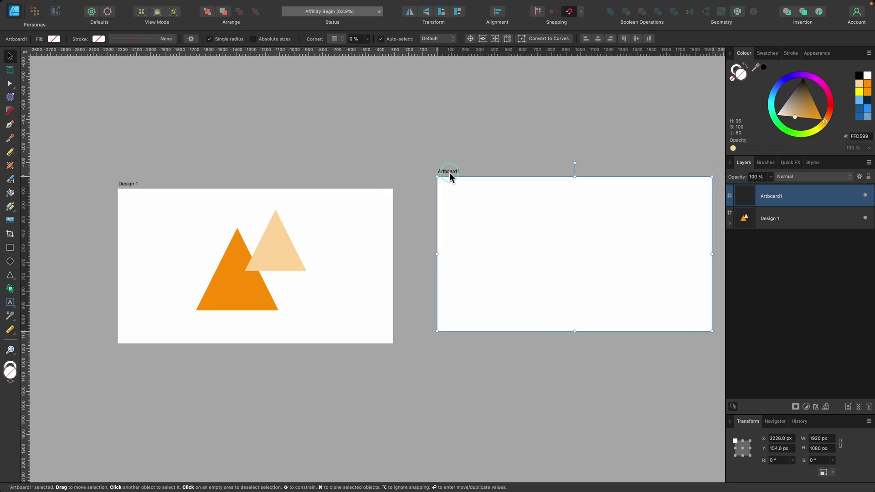
Delete the unwanted new Artboard1.
key(BackSpace)
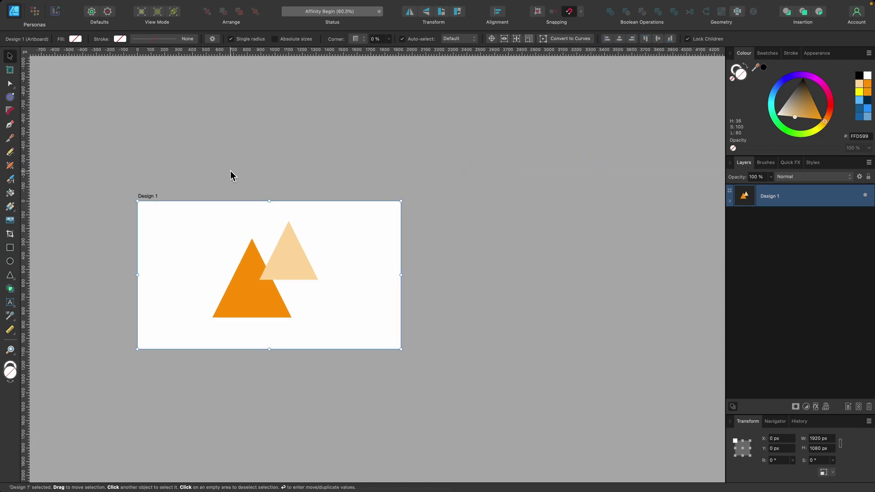
scroll(338, 267, down, 2)
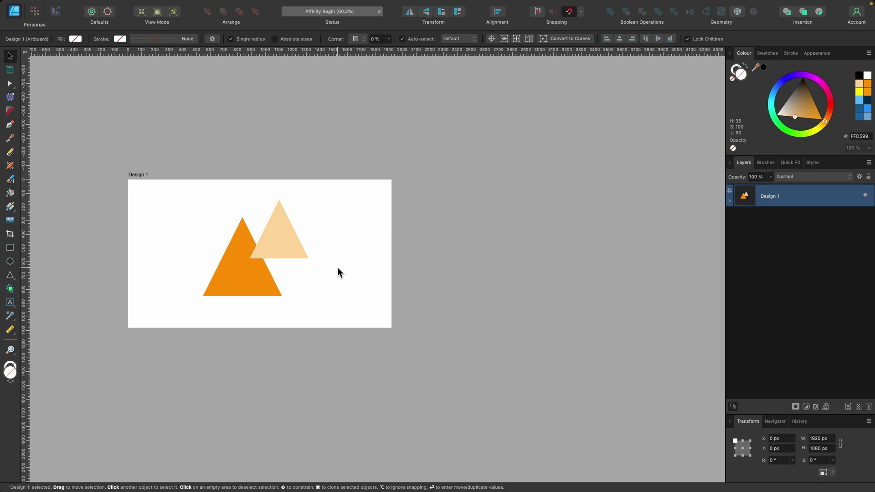
scroll(337, 272, down, 2)
scroll(337, 272, right, 2)
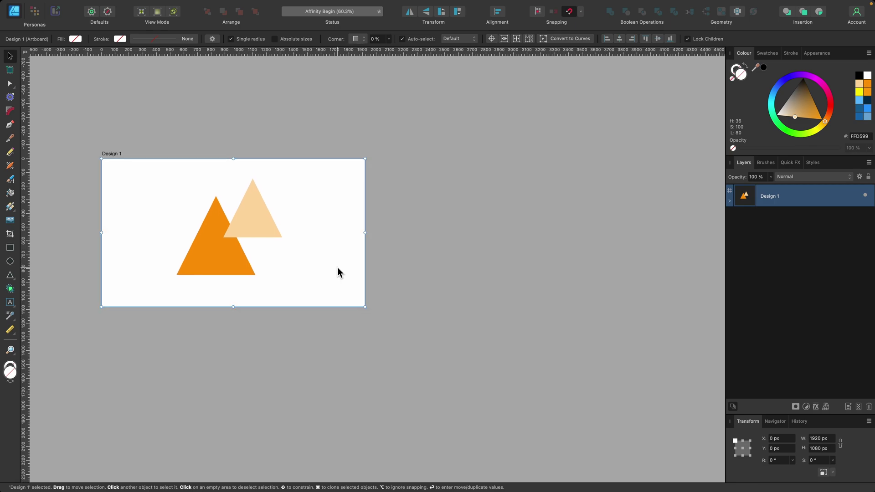
Clone Design 1 to its right and rename the copy 'Design 2'.
drag(338, 269, 638, 268)
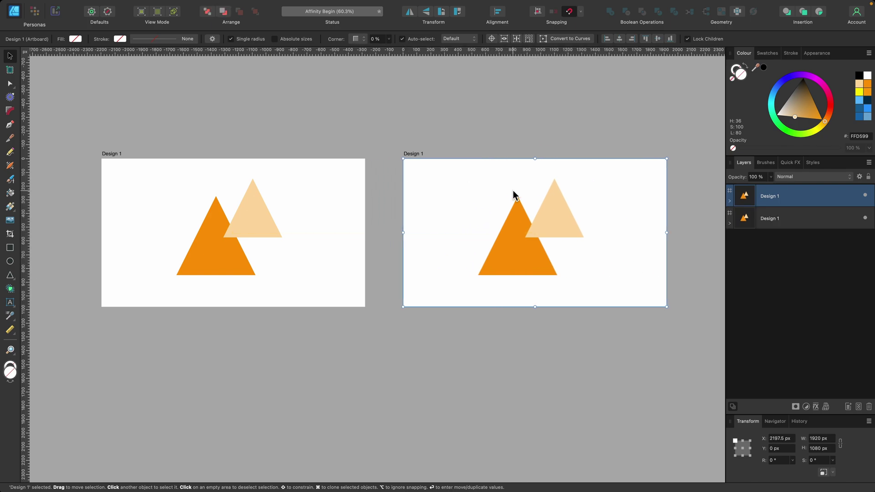
double_click(420, 154)
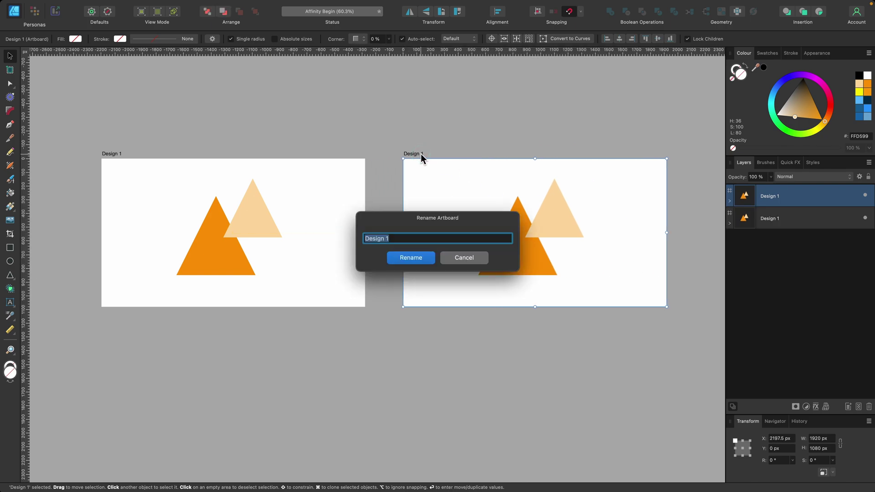
click(401, 238)
key(BackSpace)
text(2)
key(Return)
Recolour Design 2's peach triangle to pink (FF99EE) using the Colour wheel.
click(556, 228)
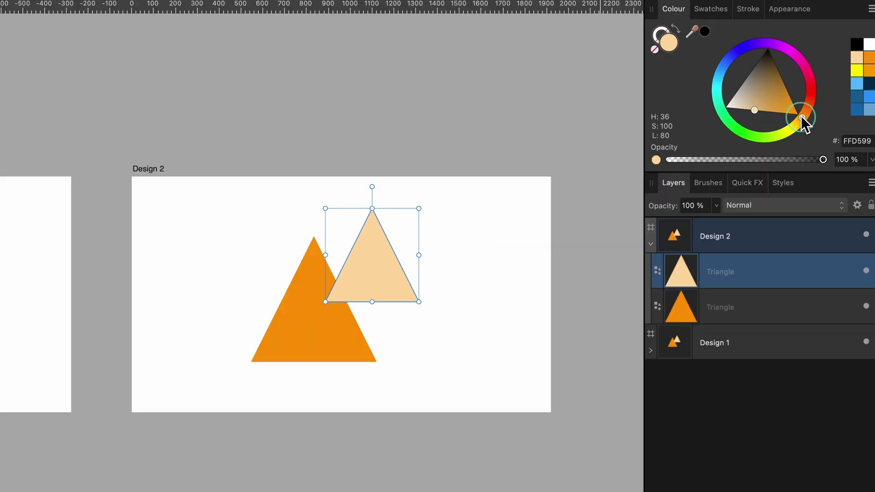
drag(823, 125, 824, 91)
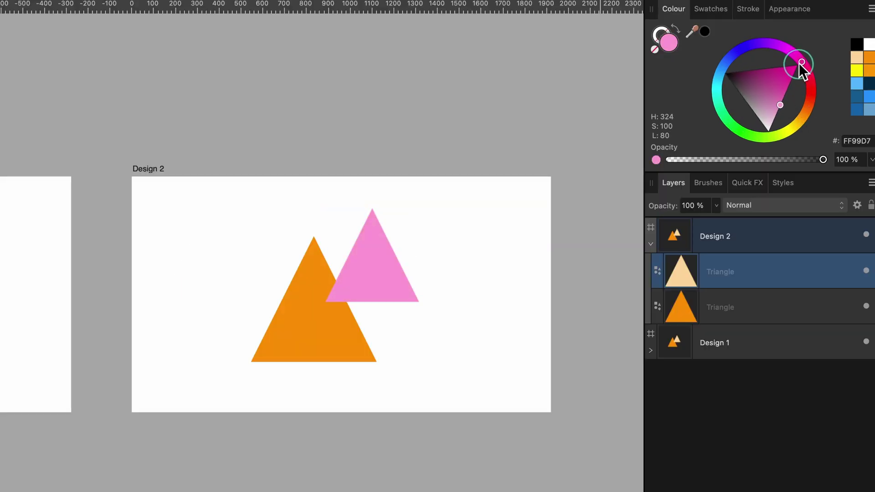
drag(800, 64, 791, 64)
Select the Design 2 and Design 1 artboards in turn to compare them.
click(150, 166)
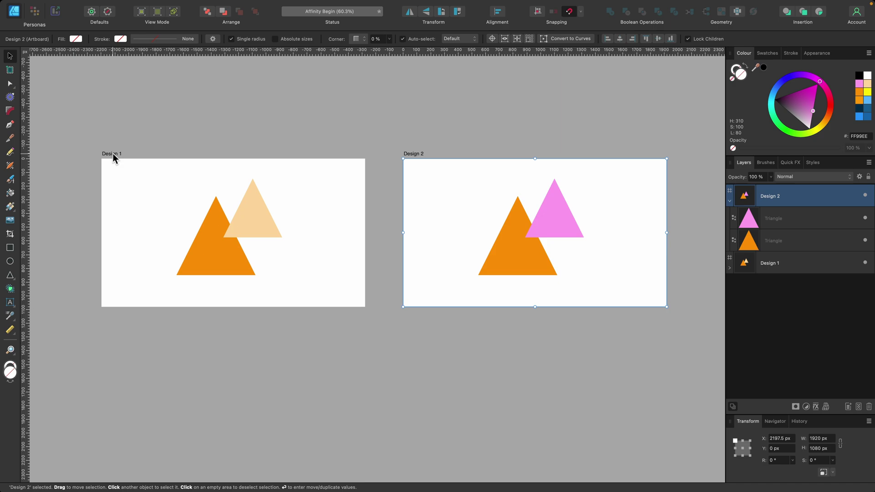
click(113, 155)
click(412, 152)
click(114, 152)
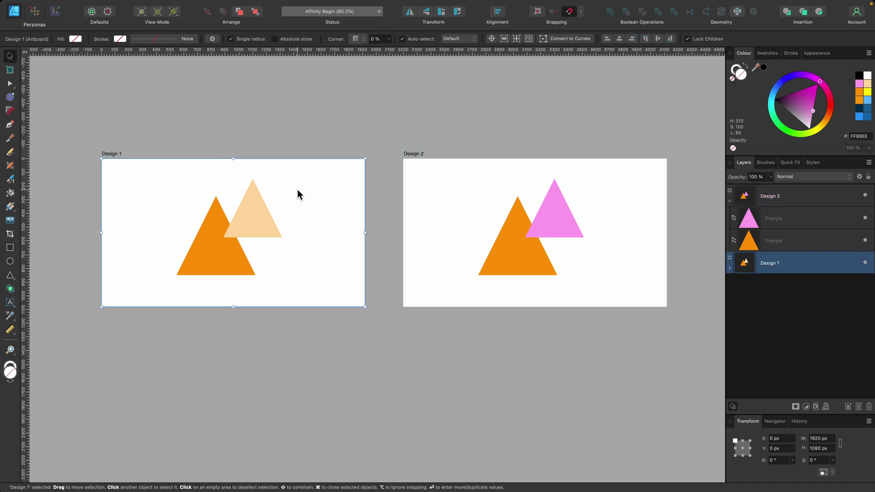
scroll(297, 190, down, 2)
scroll(297, 191, right, 1)
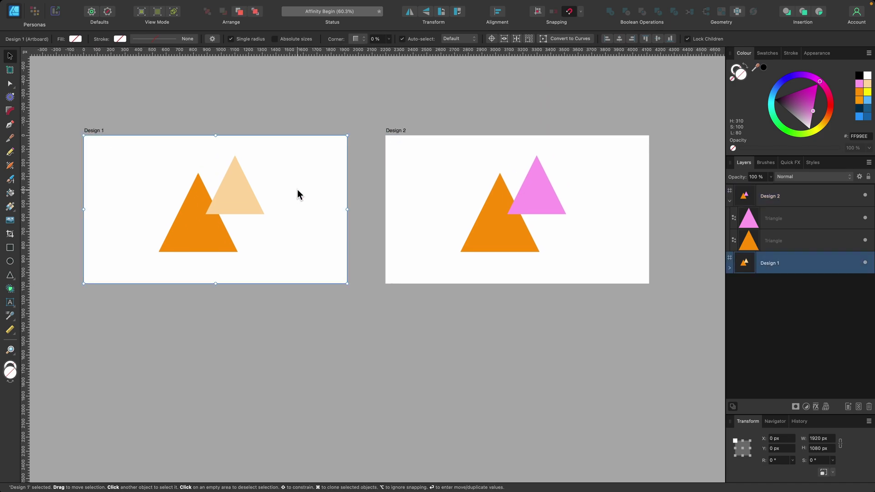
scroll(297, 191, down, 3)
scroll(297, 191, right, 1)
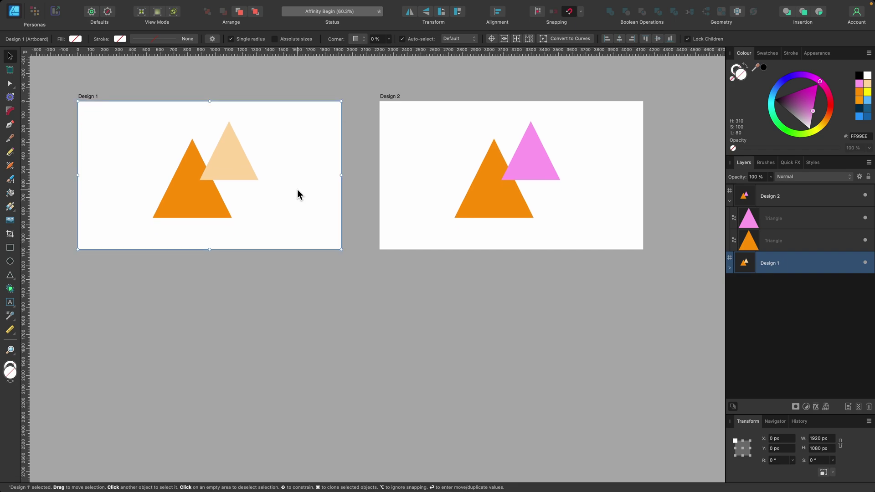
Draw a new artboard, about 1439.8 × 1124.4 px, below Design 1 and Design 2.
click(9, 75)
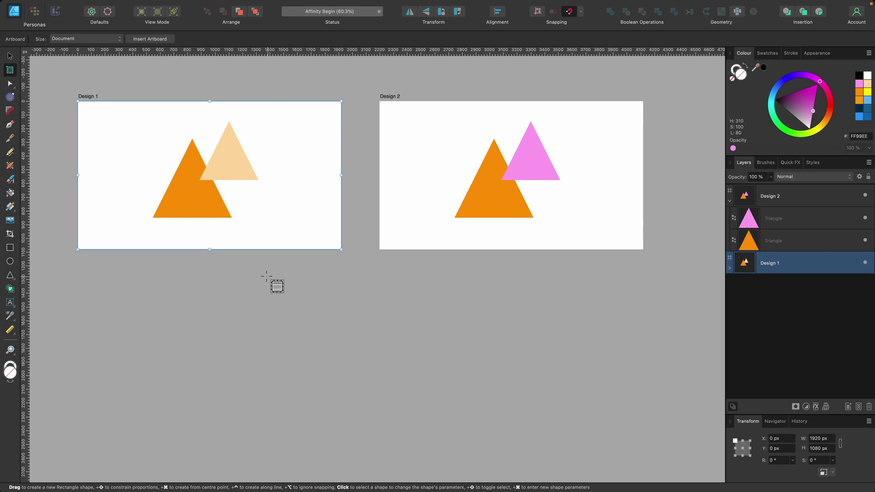
drag(266, 276, 463, 431)
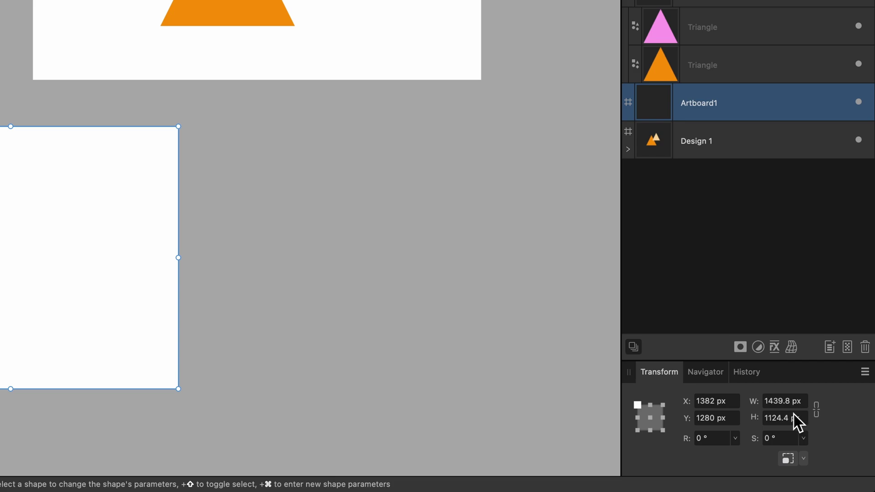
Set Artboard1's width and height to 1000 px in the Transform panel.
click(788, 401)
text(1000)
key(Return)
click(789, 418)
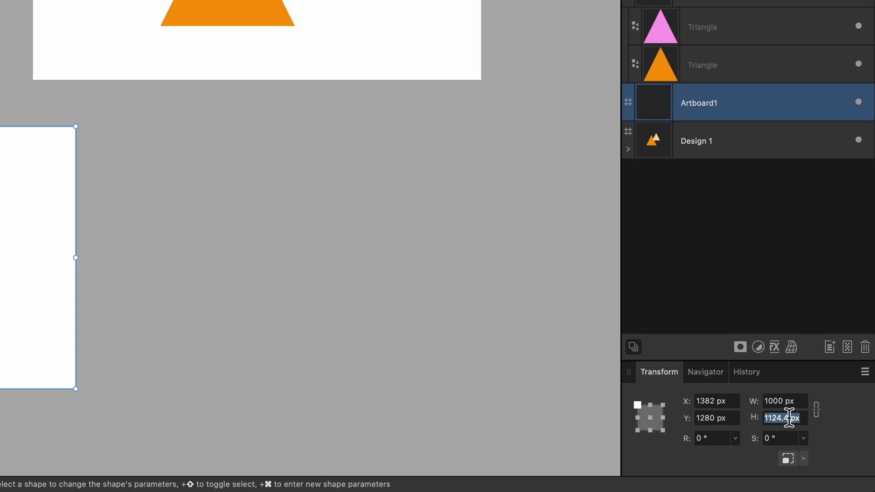
text(1000)
key(Return)
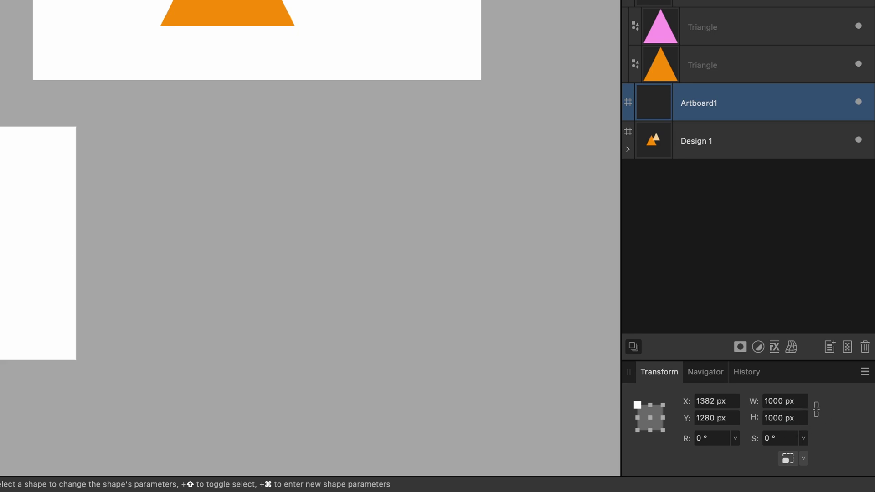
Select Design 1, Design 2 and Artboard1 in turn with the Move Tool.
click(10, 56)
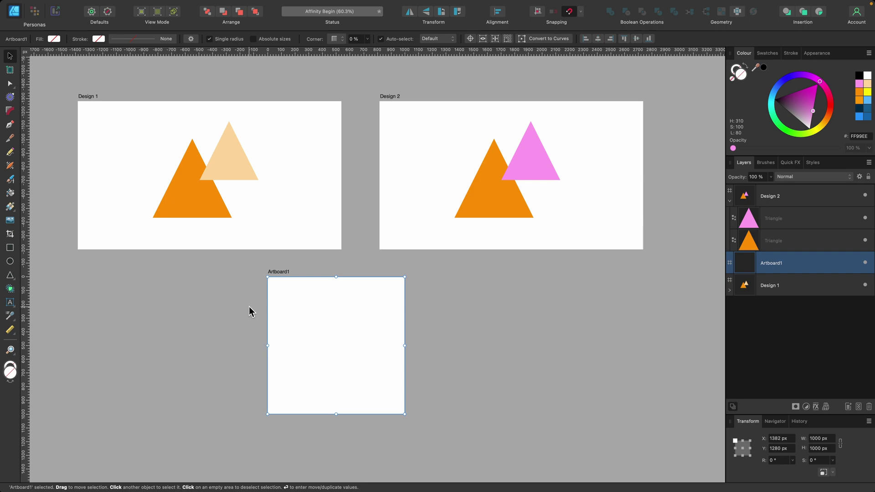
click(84, 97)
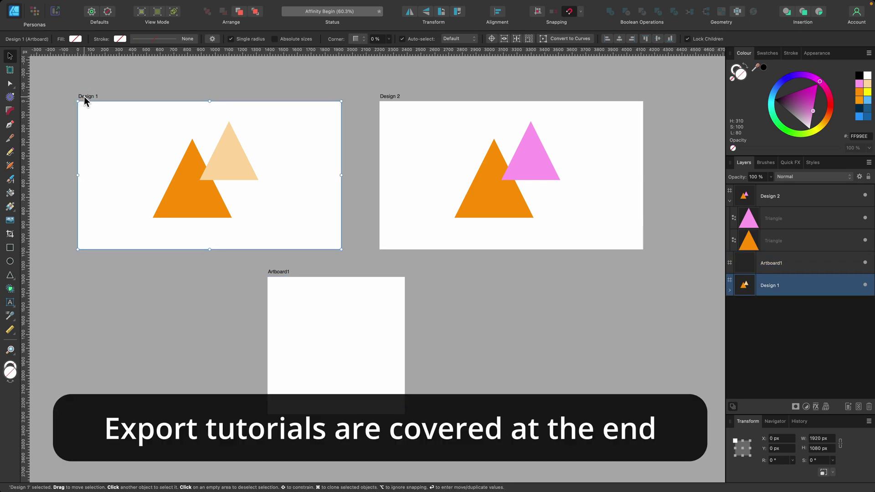
click(382, 96)
click(283, 270)
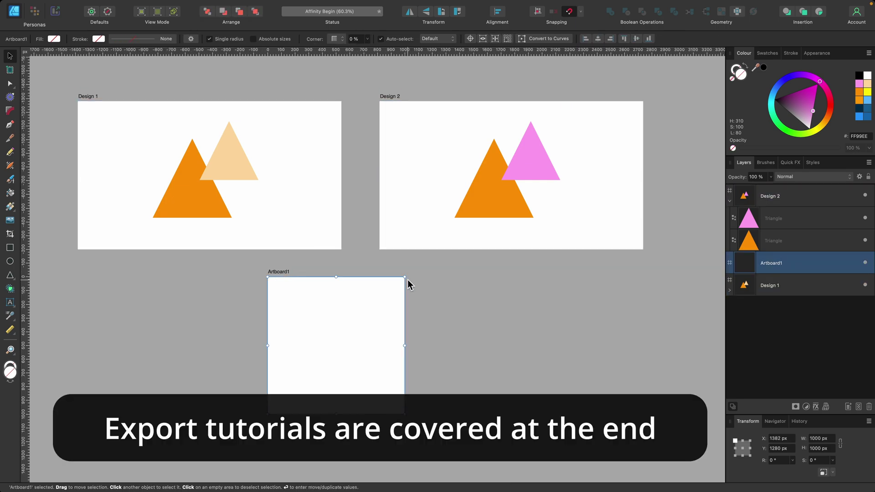